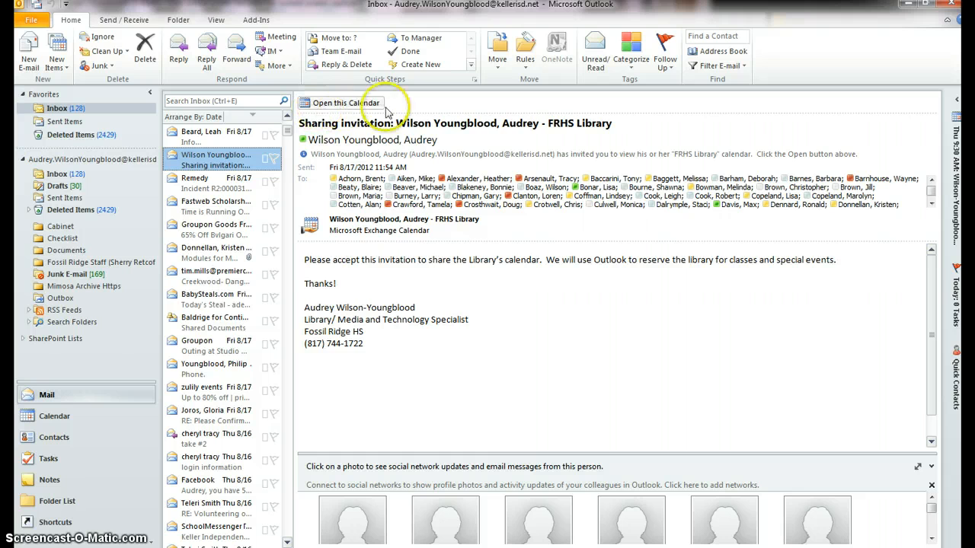
Open the shared FRHS Library calendar from the sharing invitation e-mail
left_click(348, 106)
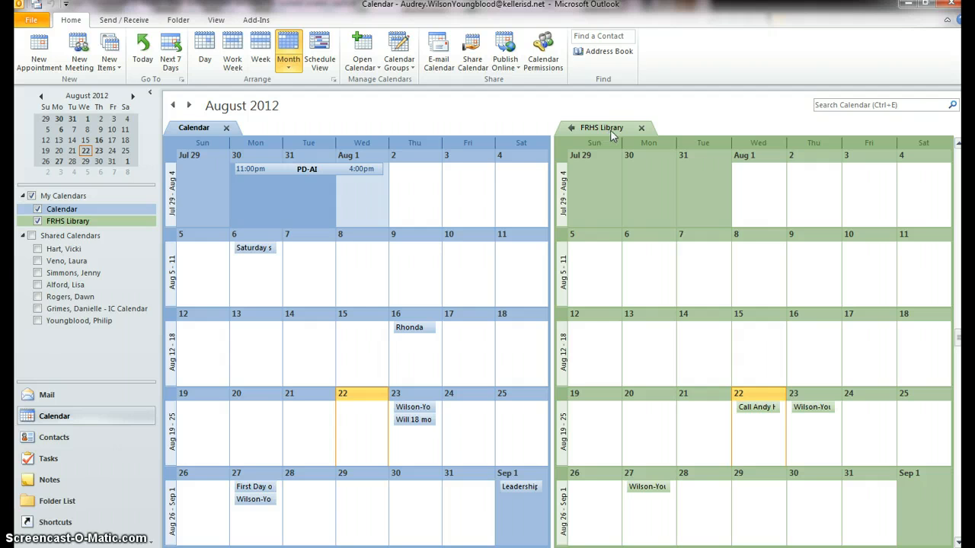
Hide the FRHS Library calendar and the colleagues' shared calendars, leaving only the personal calendar on display
left_click(38, 221)
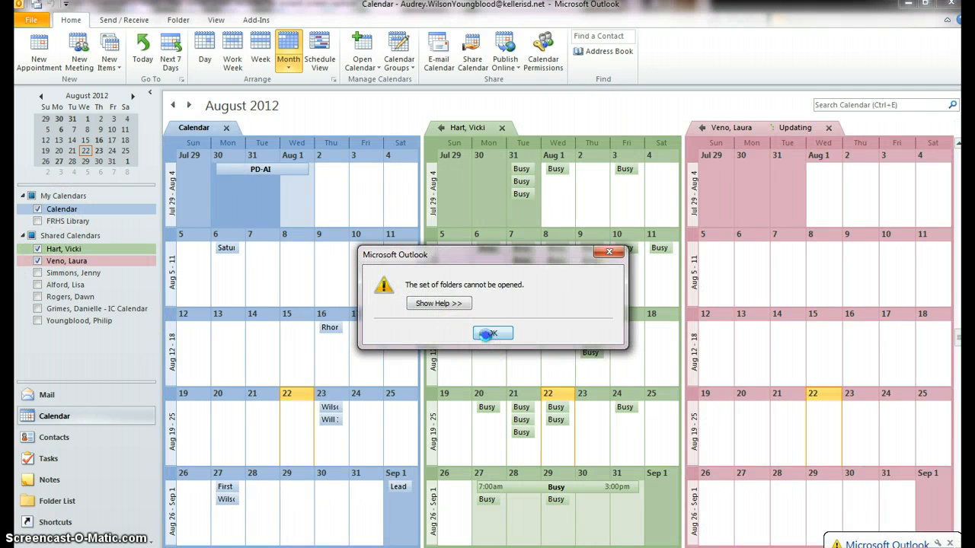
left_click(486, 335)
left_click(37, 261)
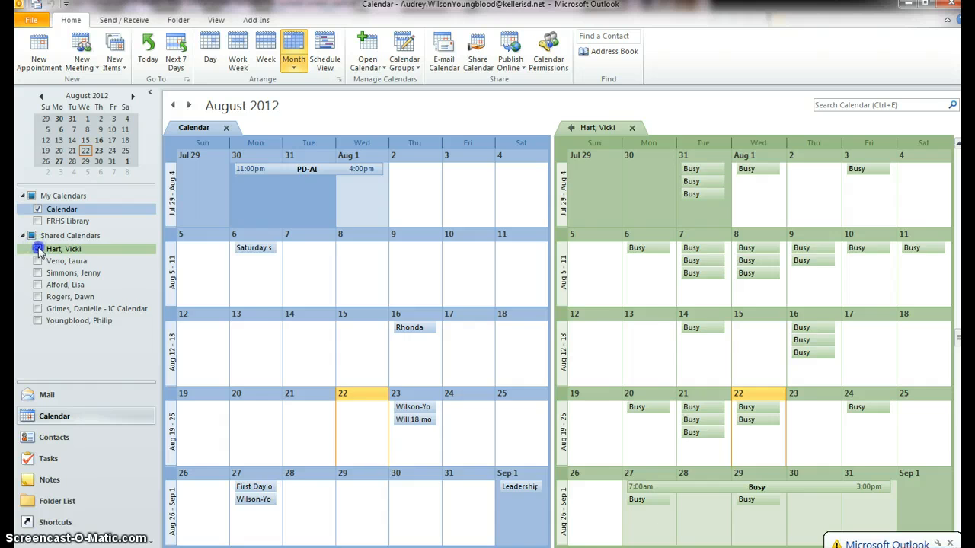
left_click(37, 248)
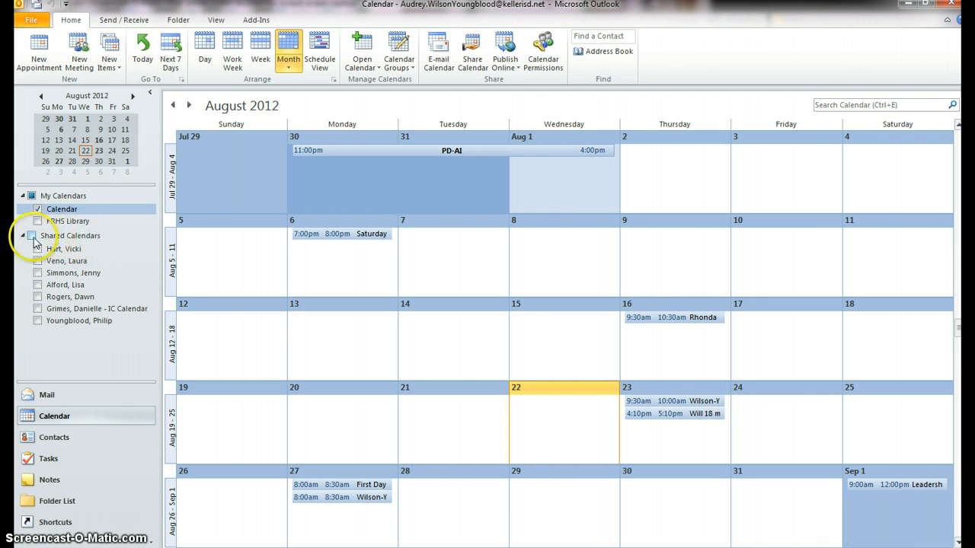
left_click(23, 237)
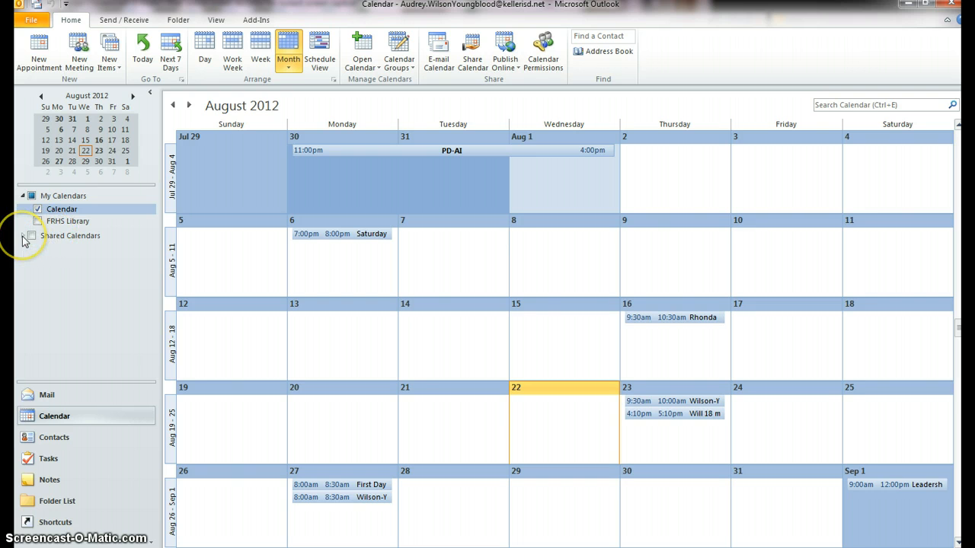
left_click(22, 236)
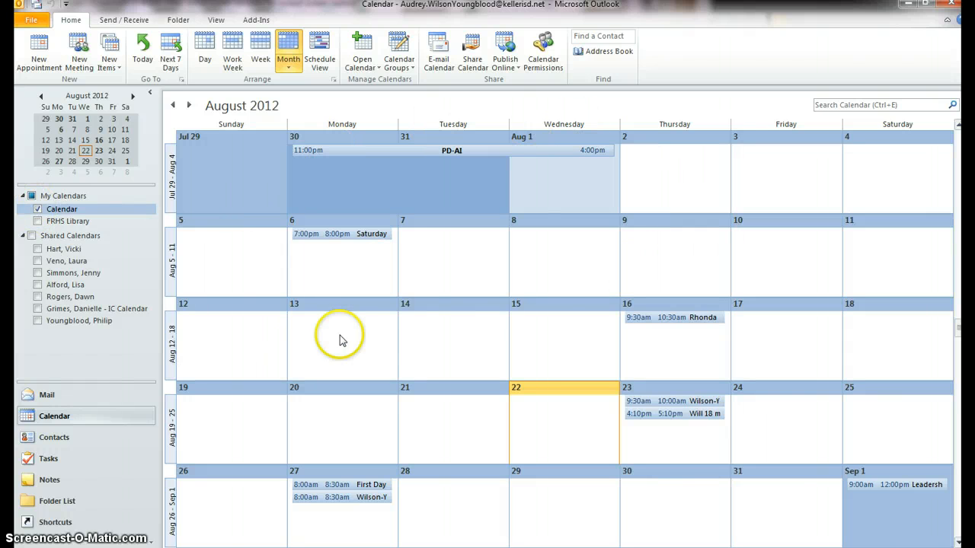
Show the FRHS Library calendar on its own by displaying it and hiding the personal calendar
left_click(38, 221)
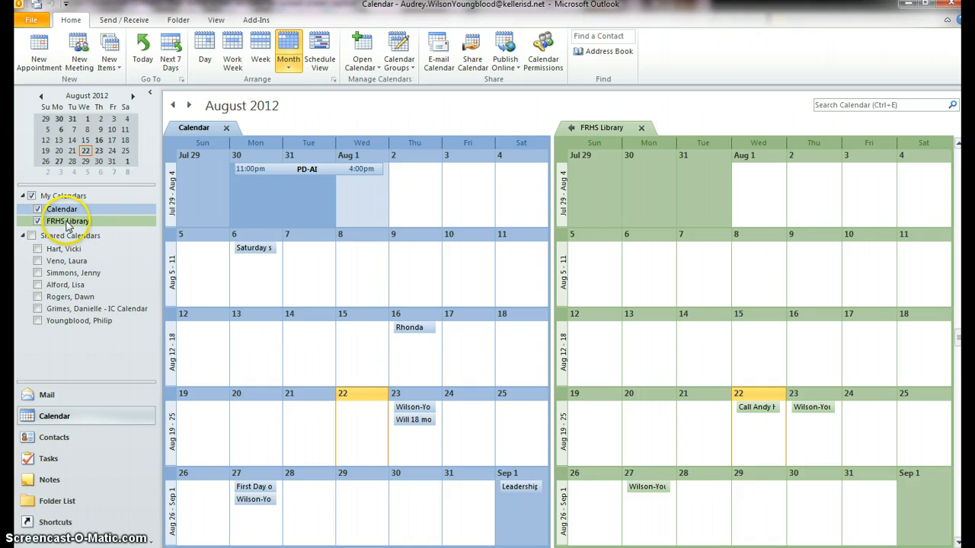
left_click(37, 209)
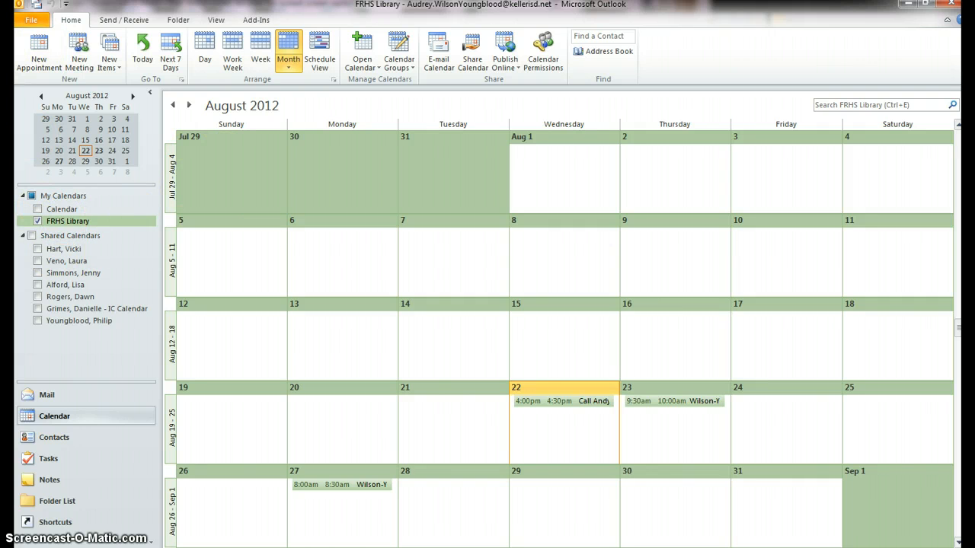
Create a meeting request in the FRHS Library calendar, addressed to the librarian, with the teacher's surname followed by Orientation as subject
left_click(78, 45)
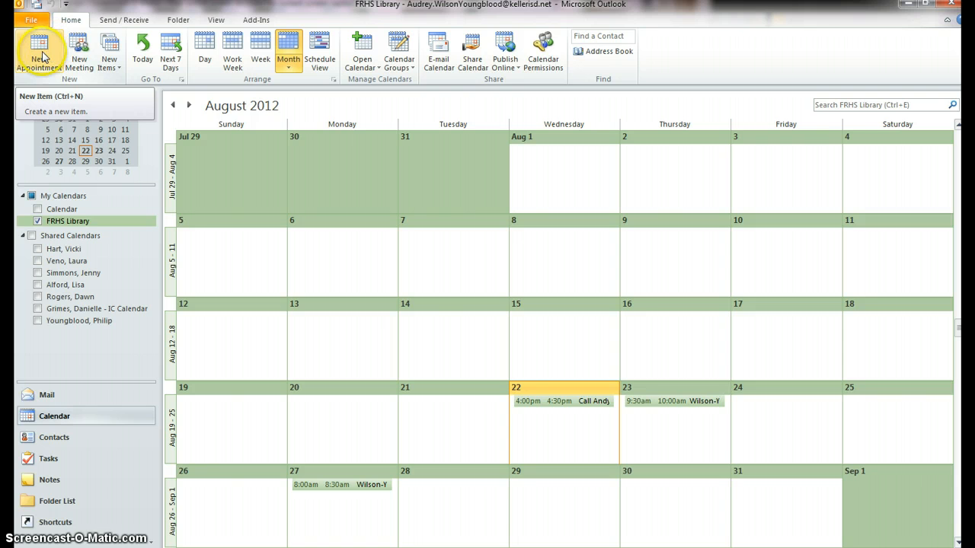
left_click(81, 51)
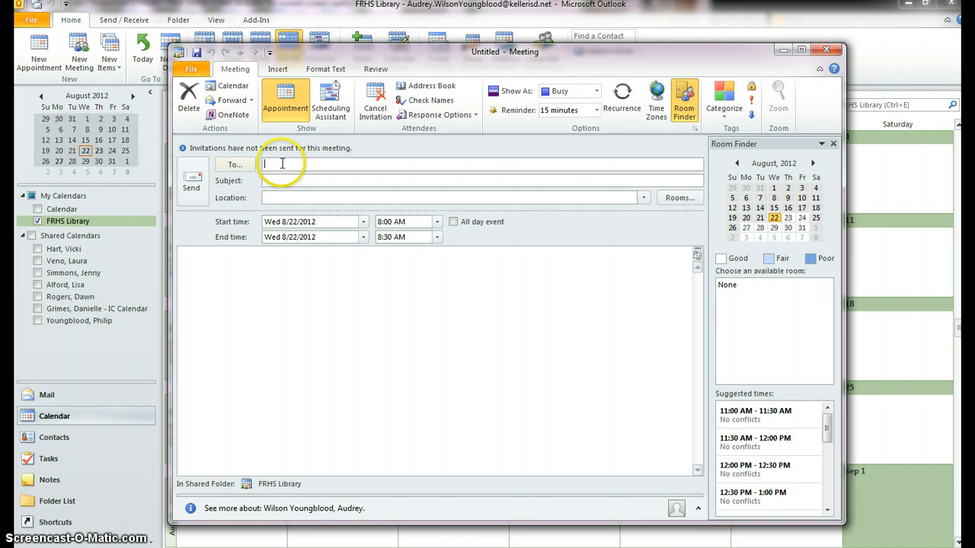
type("Wilson")
key("BackSpace")
key("BackSpace")
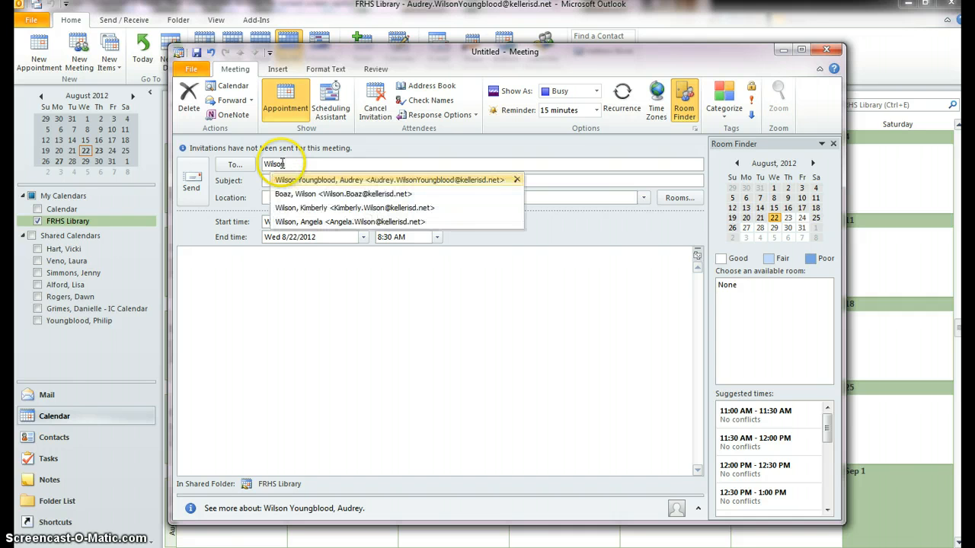
left_click(313, 180)
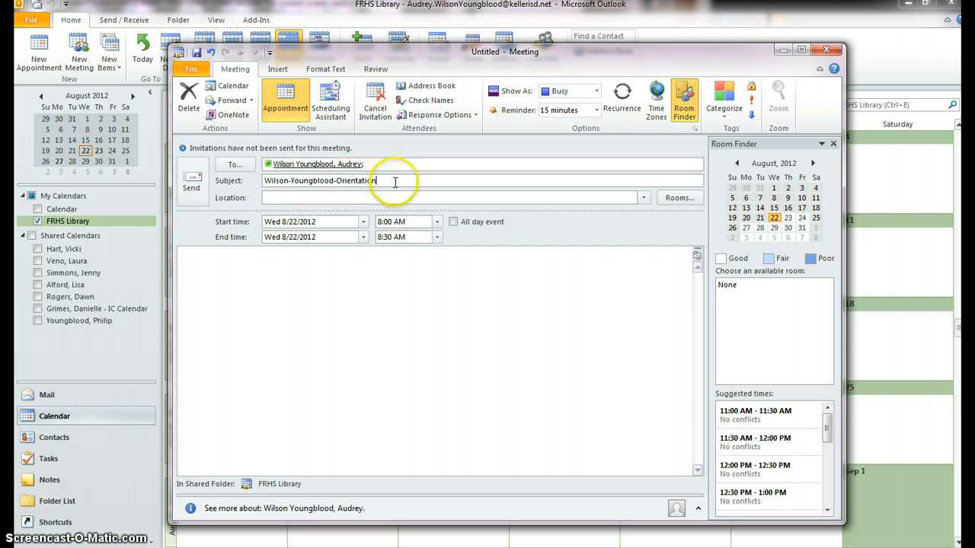
Set the meeting location to Library Classroom
left_click(287, 199)
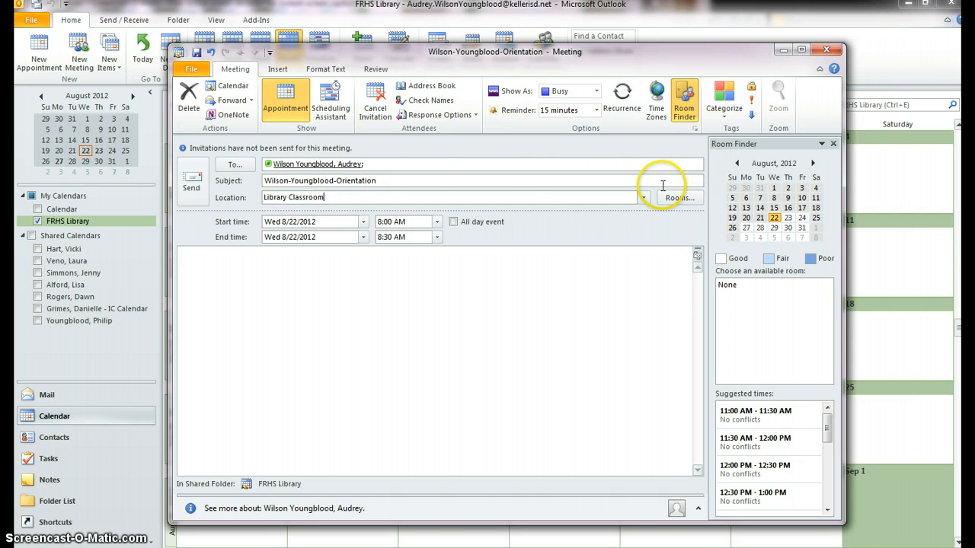
key("Tab")
key("Tab")
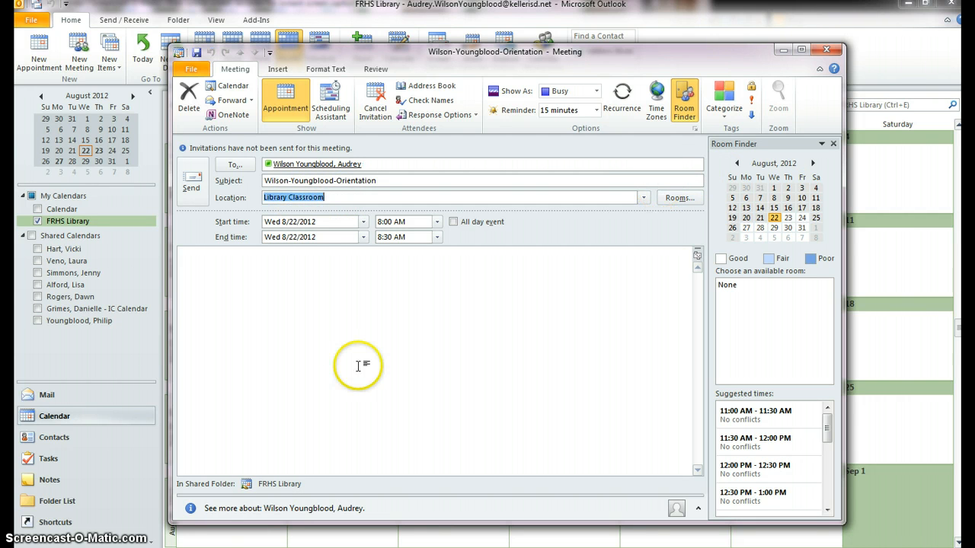
Enter the note "Need computers for research." in the meeting body, and erase it again
left_click(274, 258)
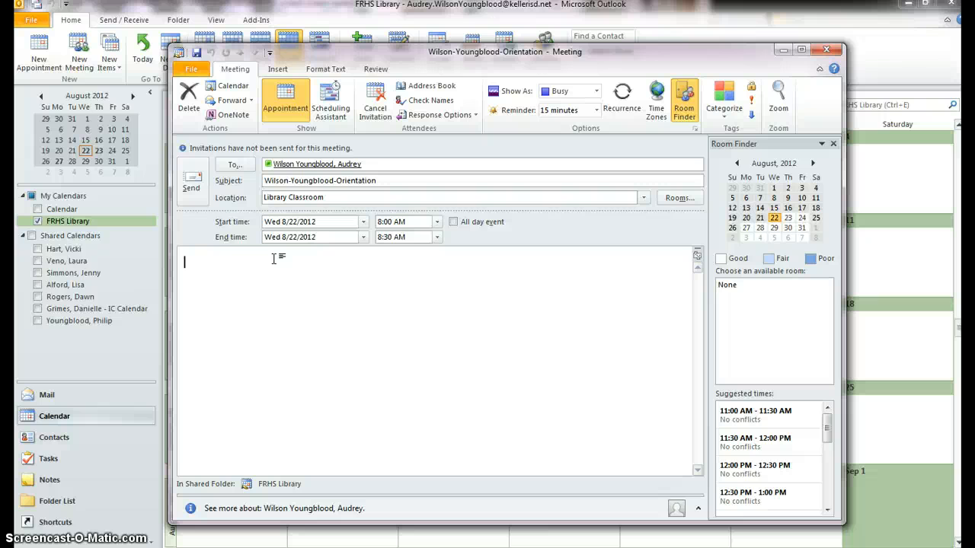
type("Need computers for research.")
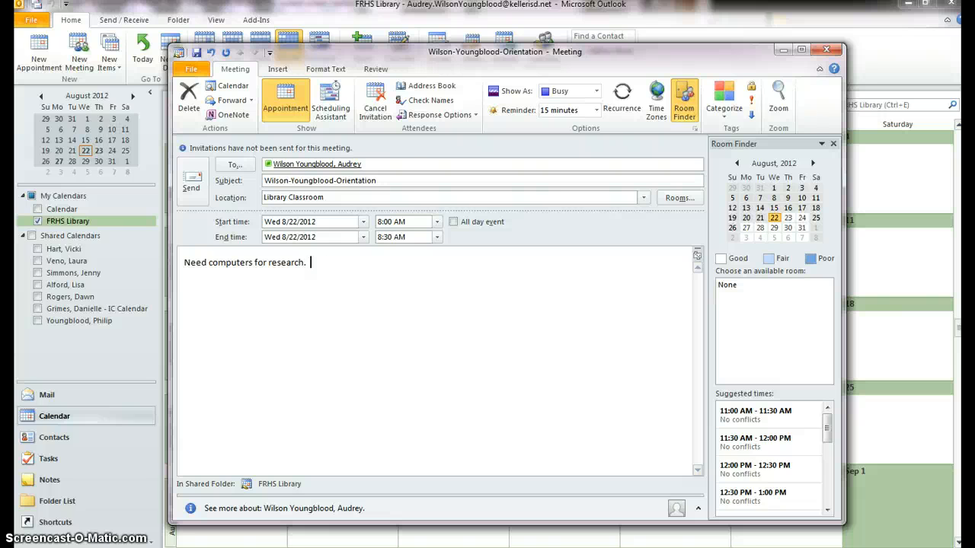
key("BackSpace")
key("BackSpace")
key("BackSpace")
key("BackSpace")
key("BackSpace")
key("BackSpace")
key("BackSpace")
key("BackSpace")
key("BackSpace")
key("BackSpace")
key("BackSpace")
key("BackSpace")
key("BackSpace")
key("BackSpace")
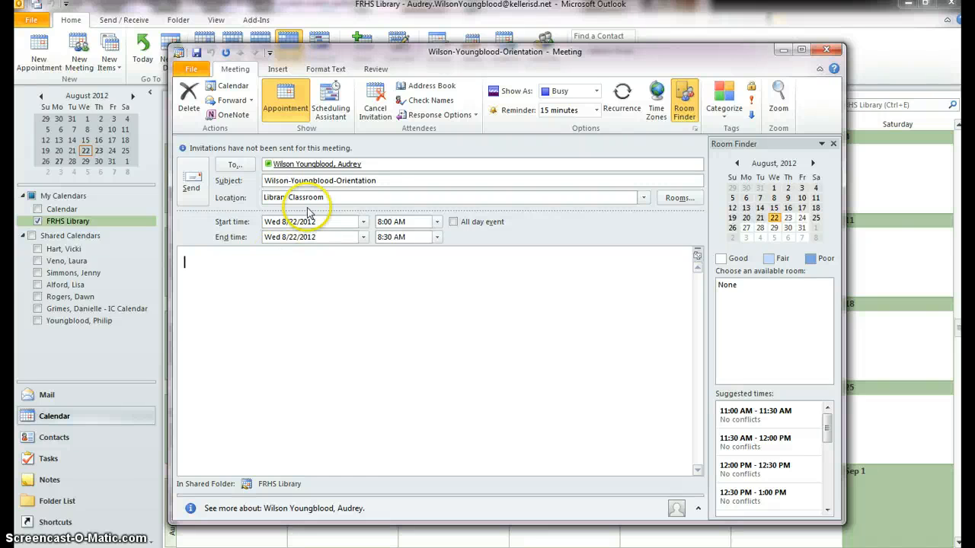
Set the meeting's start to Monday 8/27/2012 at 9:30 PM
left_click(364, 222)
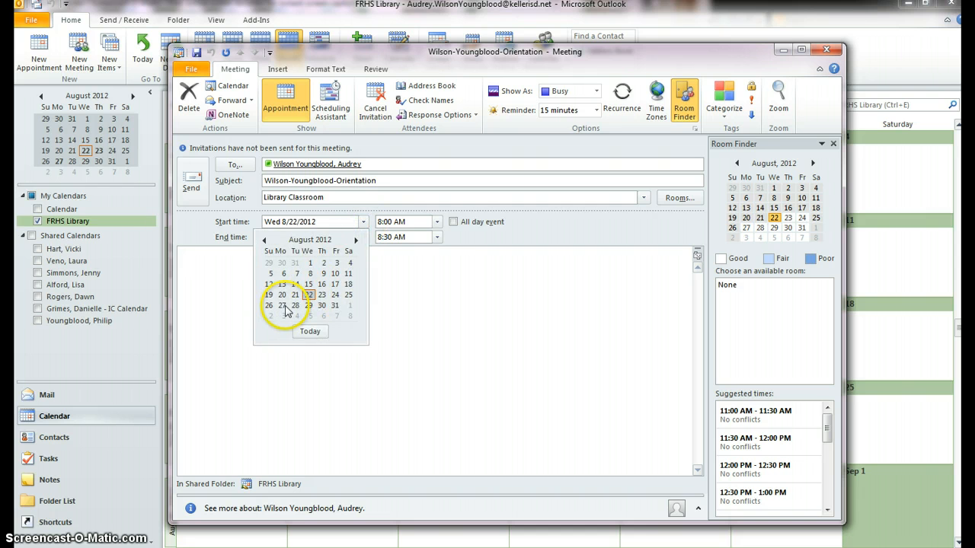
left_click(285, 306)
left_click(437, 222)
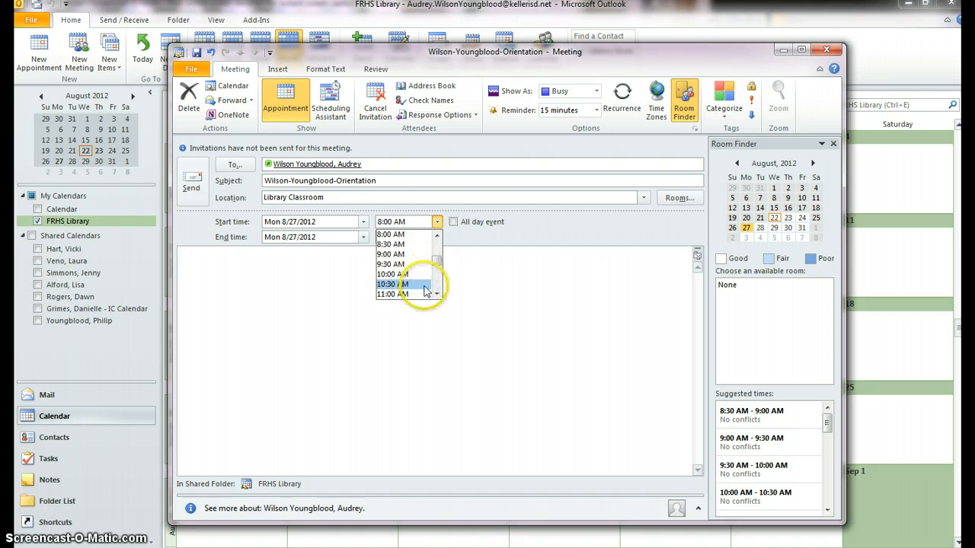
scroll(435, 266, "down", 5)
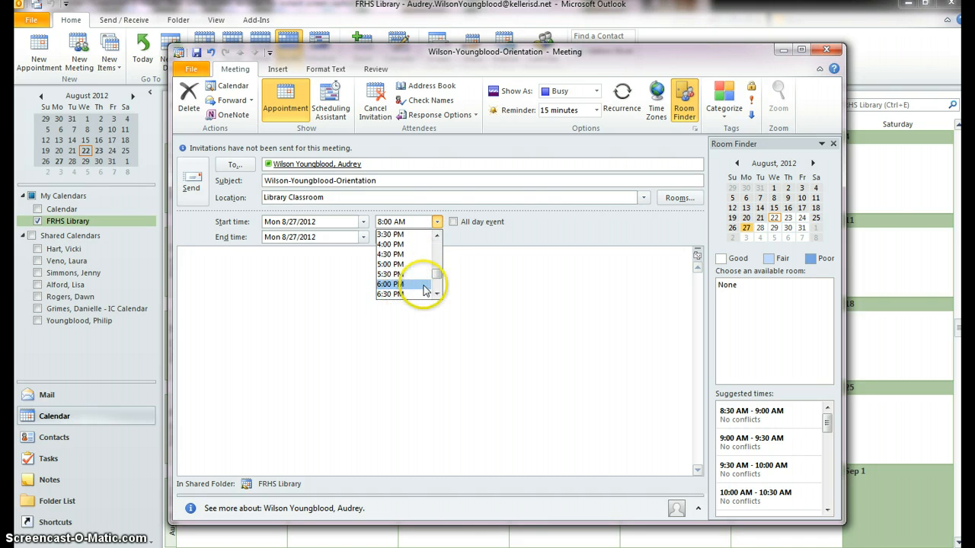
left_click_drag(437, 275, 435, 282)
left_click(413, 273)
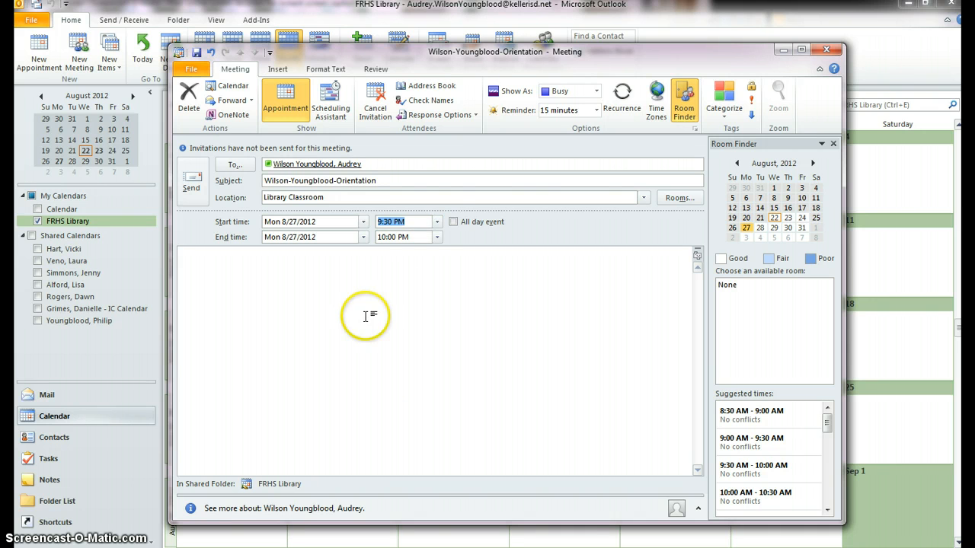
Set the meeting's start time to 8:00 AM
left_click(436, 221)
left_click_drag(438, 284, 431, 246)
left_click(394, 253)
left_click(312, 271)
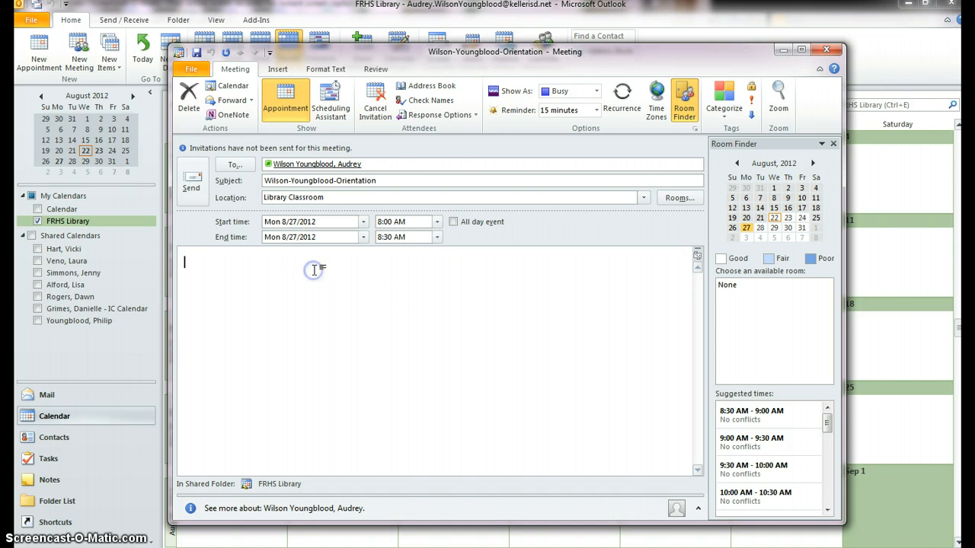
Try sending the meeting request, decline to send it anyway, and close it without saving changes
left_click(191, 189)
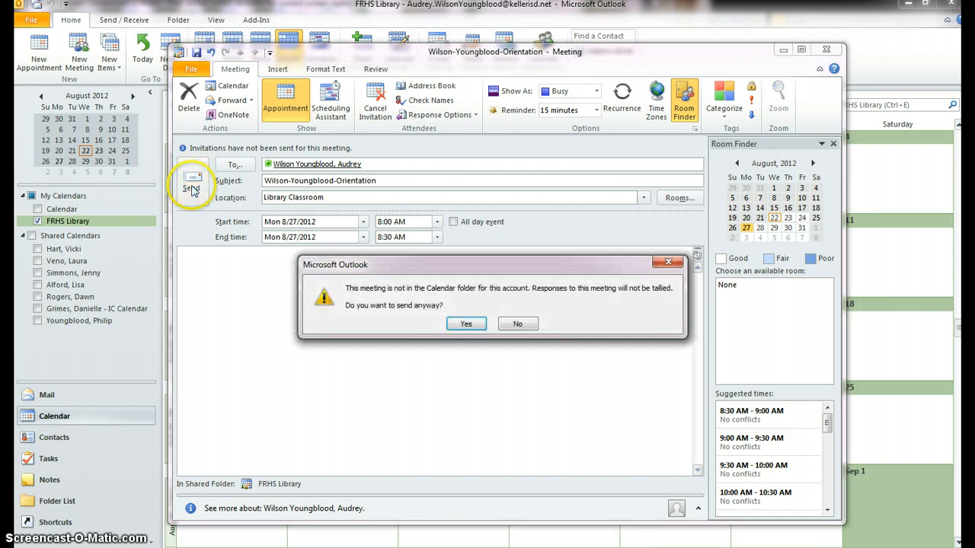
left_click(520, 325)
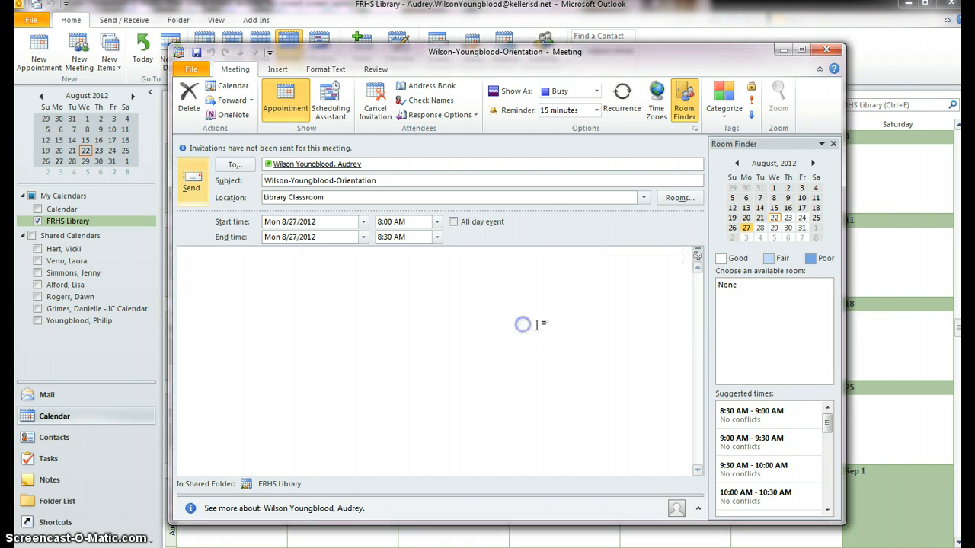
left_click(826, 48)
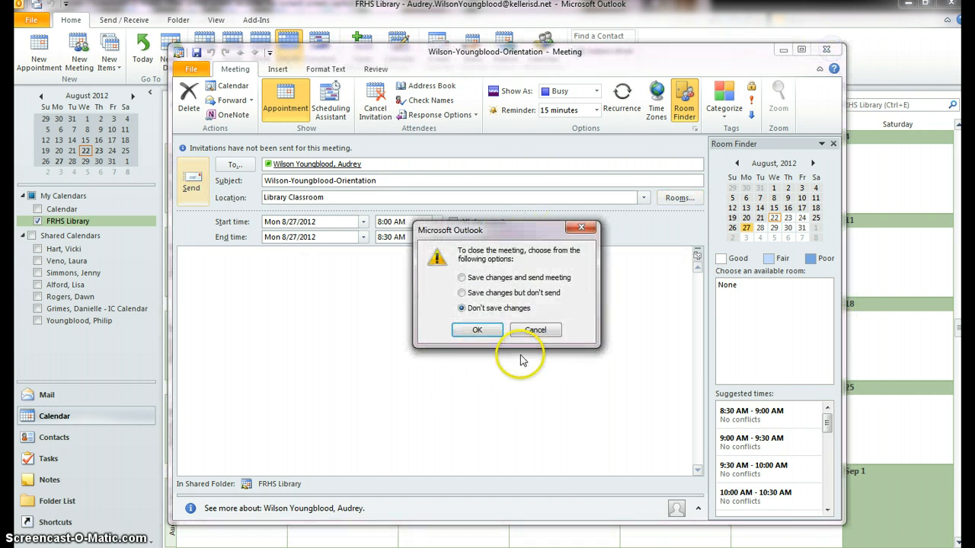
left_click(476, 330)
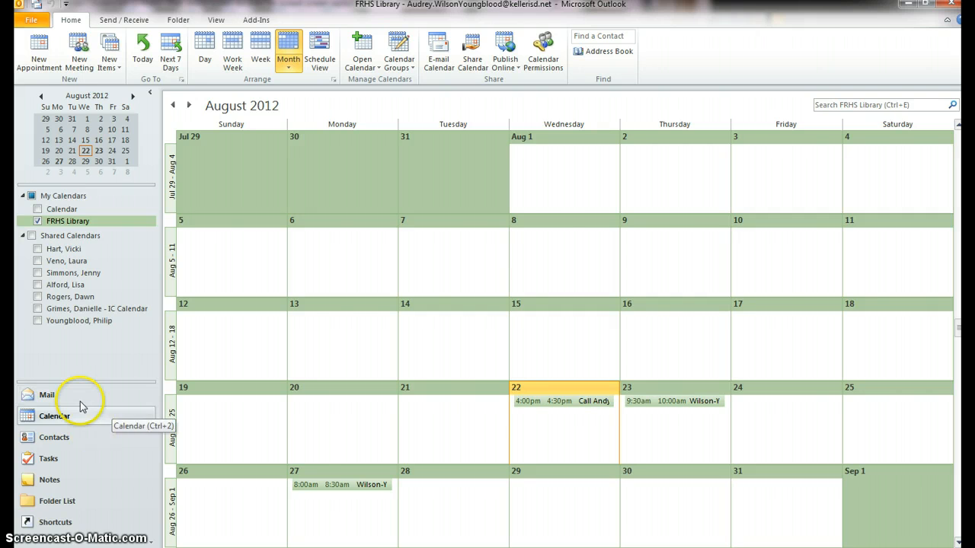
Compare the August 27 orientation meeting in the personal and FRHS Library calendars side by side, and hide the personal calendar again
left_click(38, 209)
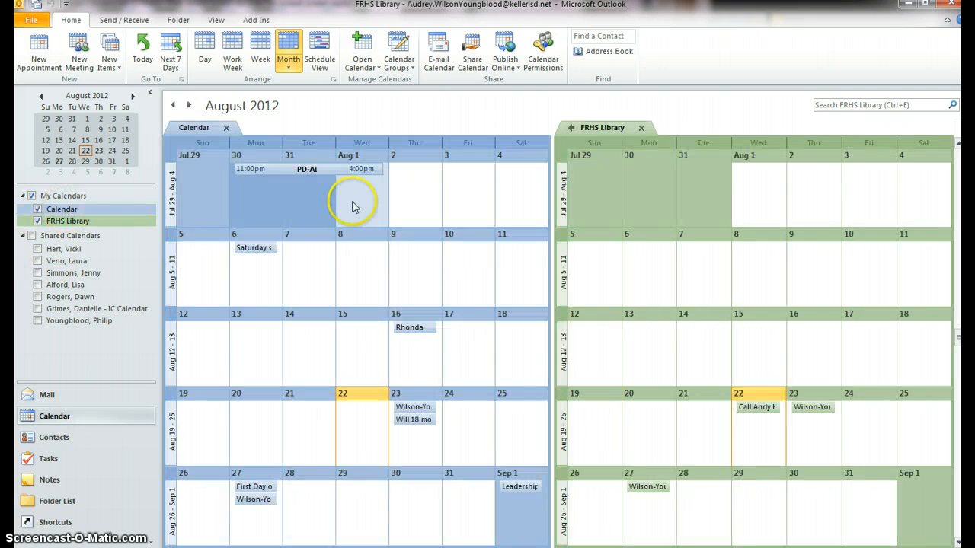
left_click(650, 492)
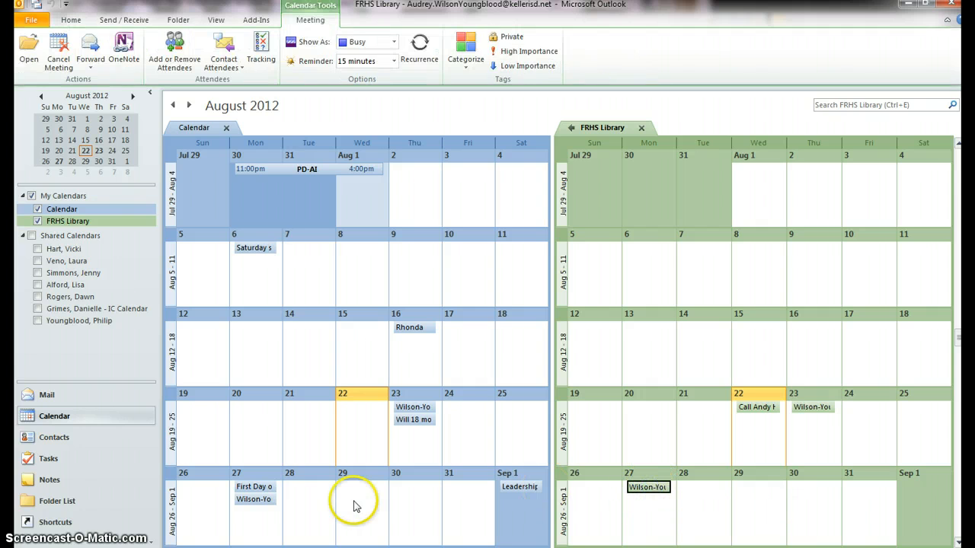
left_click(268, 501)
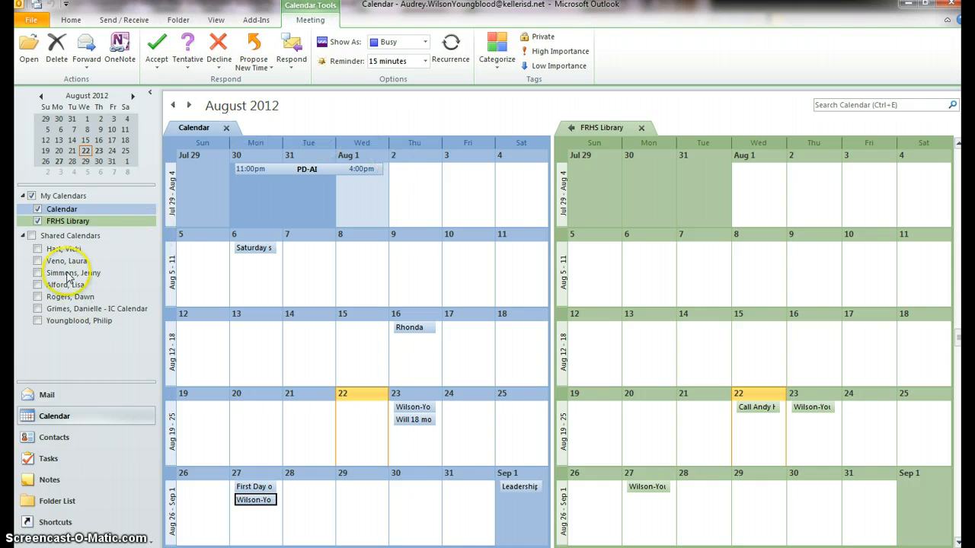
left_click(37, 209)
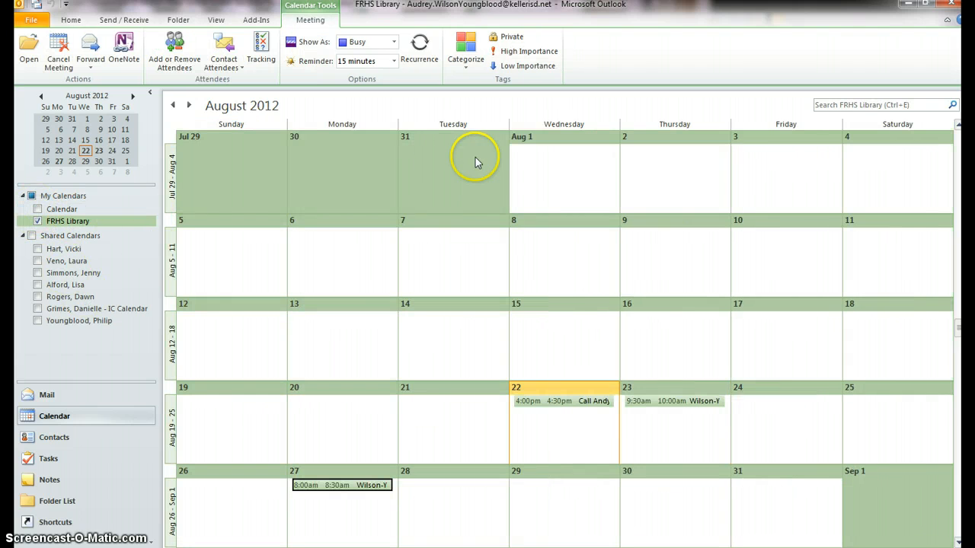
Review the August 27 orientation meeting in the FRHS Library calendar, including its start date picker, and close it without edits
double_click(352, 493)
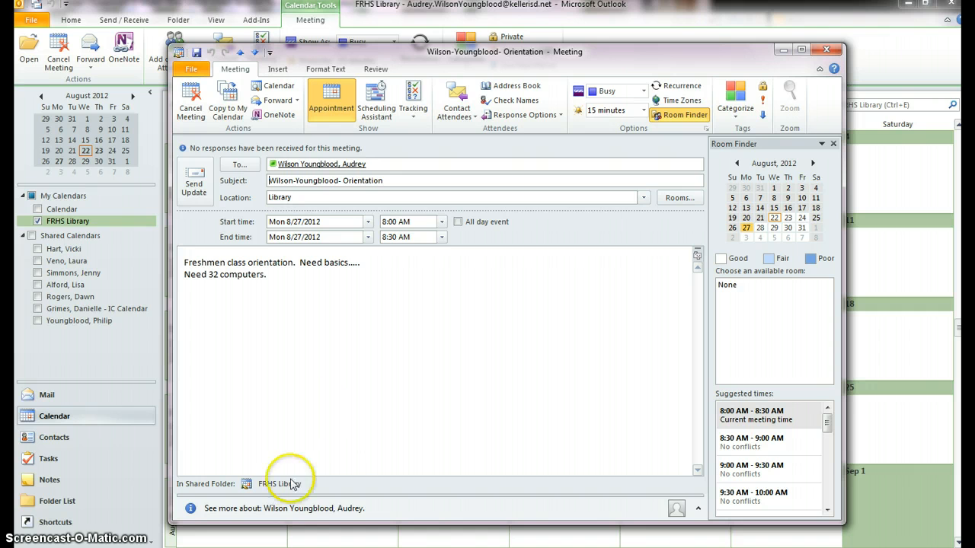
left_click(368, 222)
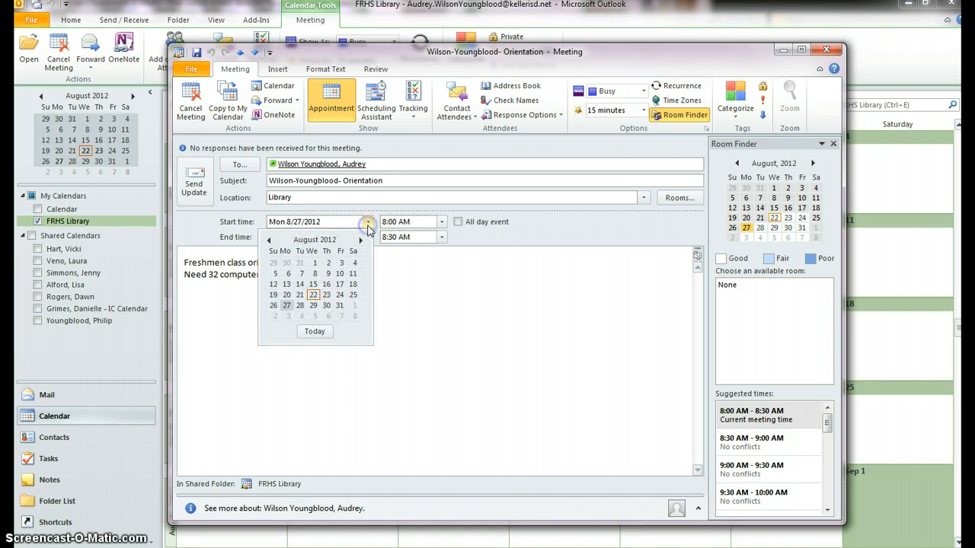
left_click(447, 342)
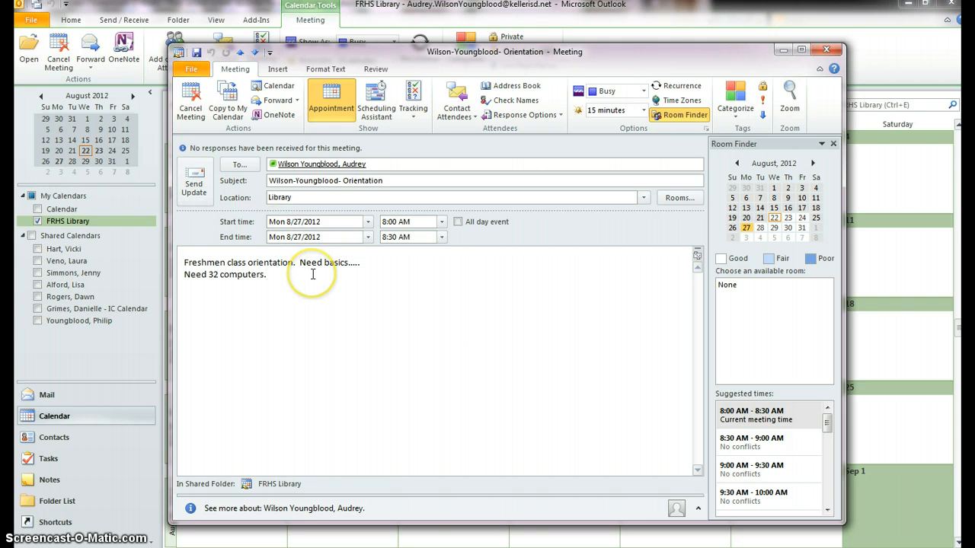
left_click(828, 51)
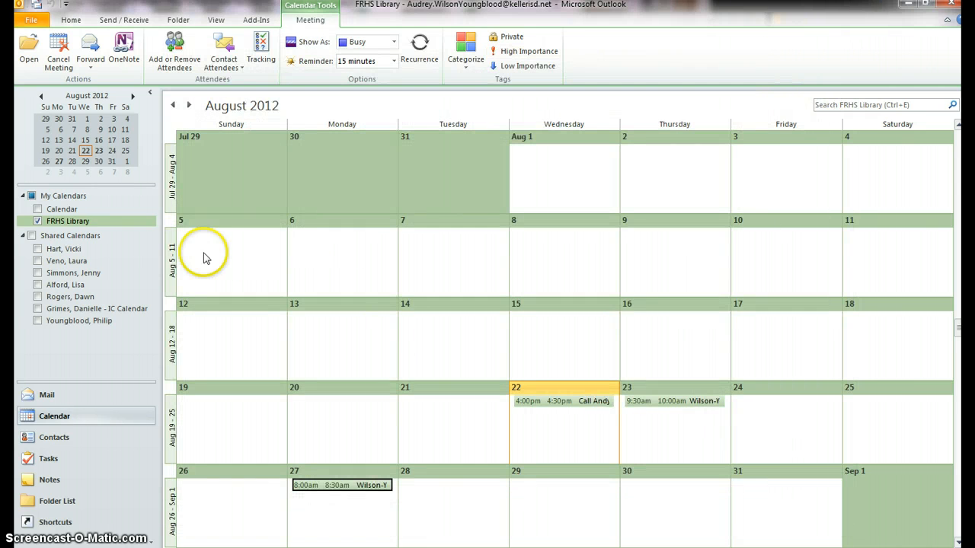